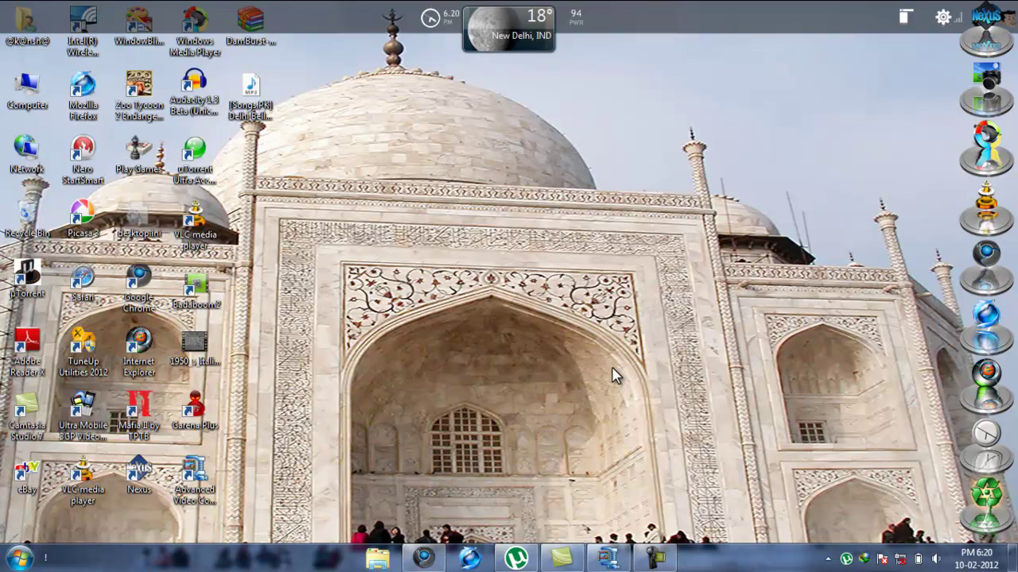
Step: Hide the browser and restore the empty Advanced Video Compressor 2012 window from the taskbar
left_click(429, 553)
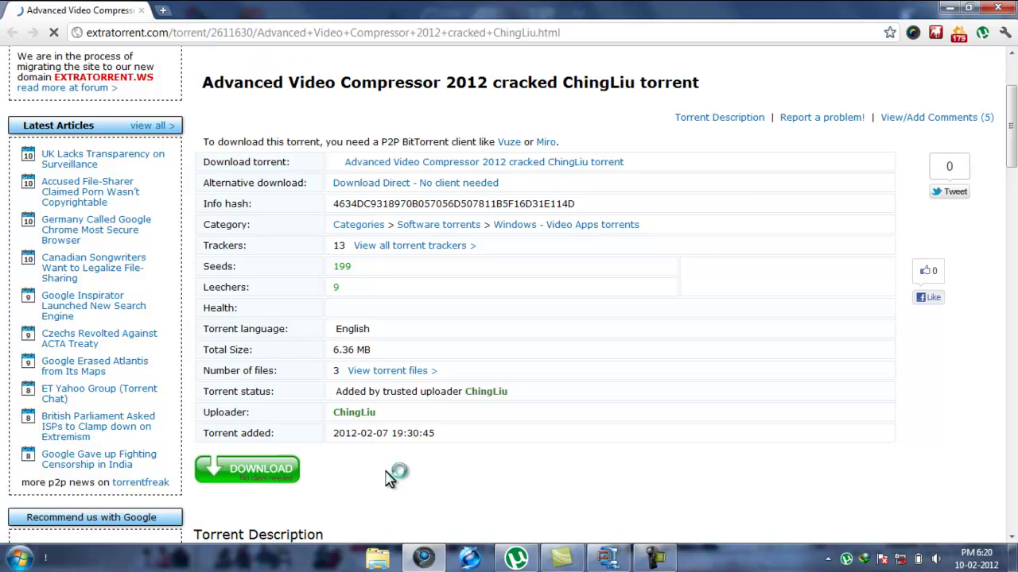
left_click(949, 8)
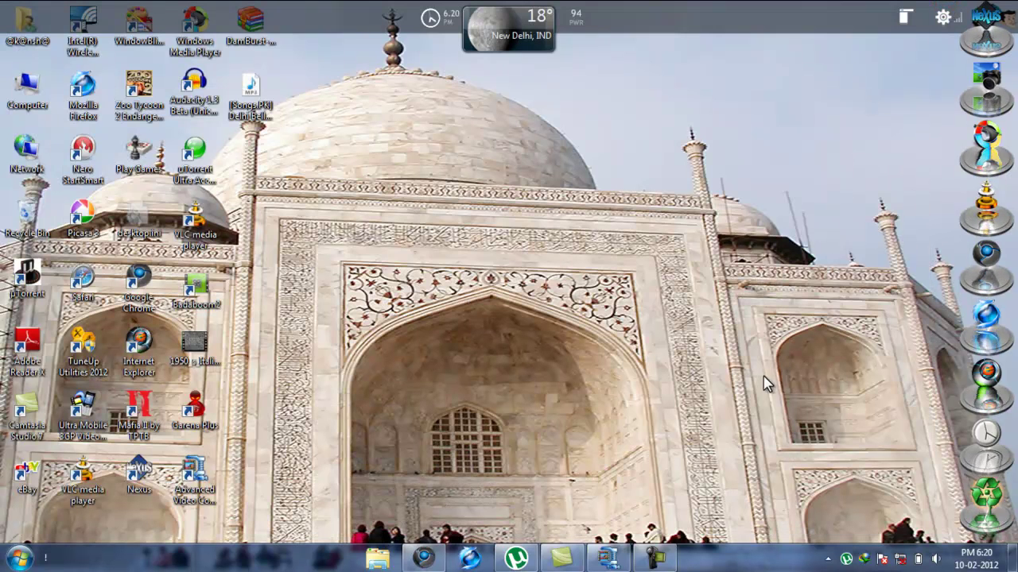
left_click(608, 552)
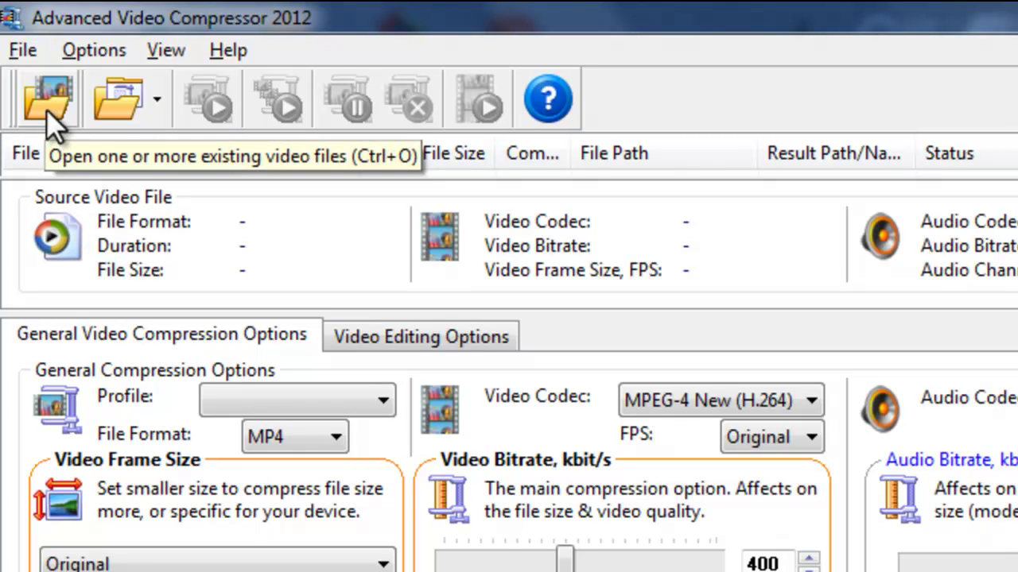
Step: Load 'Apple - Introducing Siri' MP4 from E:\Videos as the source (1:32, 32.8 Mb, H264 1080p)
left_click(46, 108)
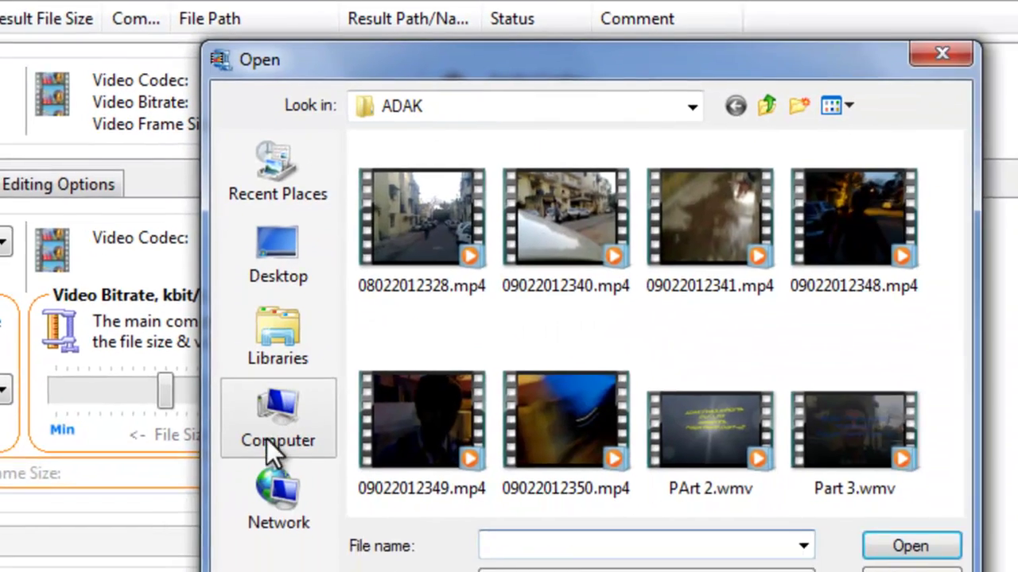
left_click(171, 377)
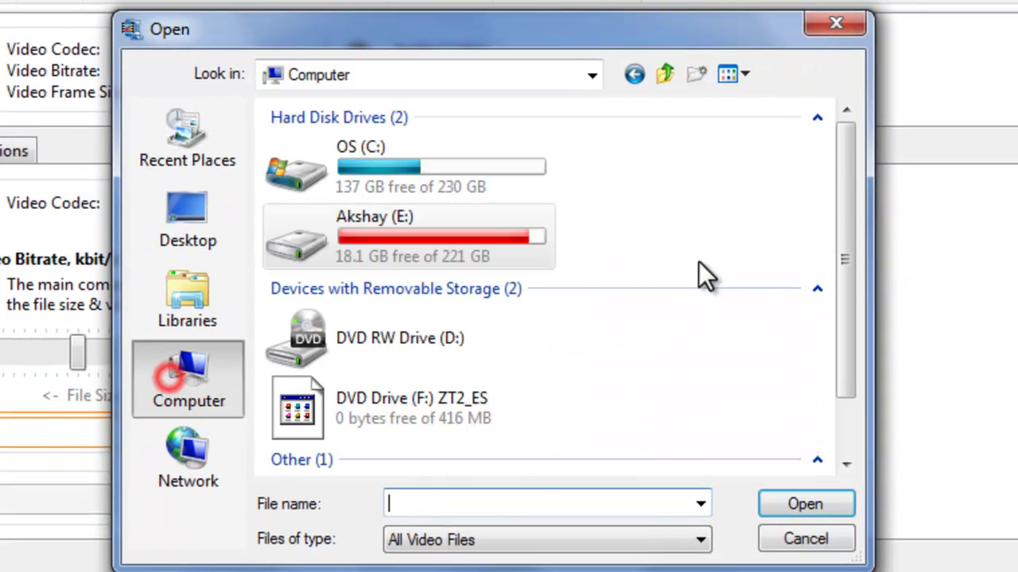
double_click(537, 222)
left_click(408, 286)
key("v")
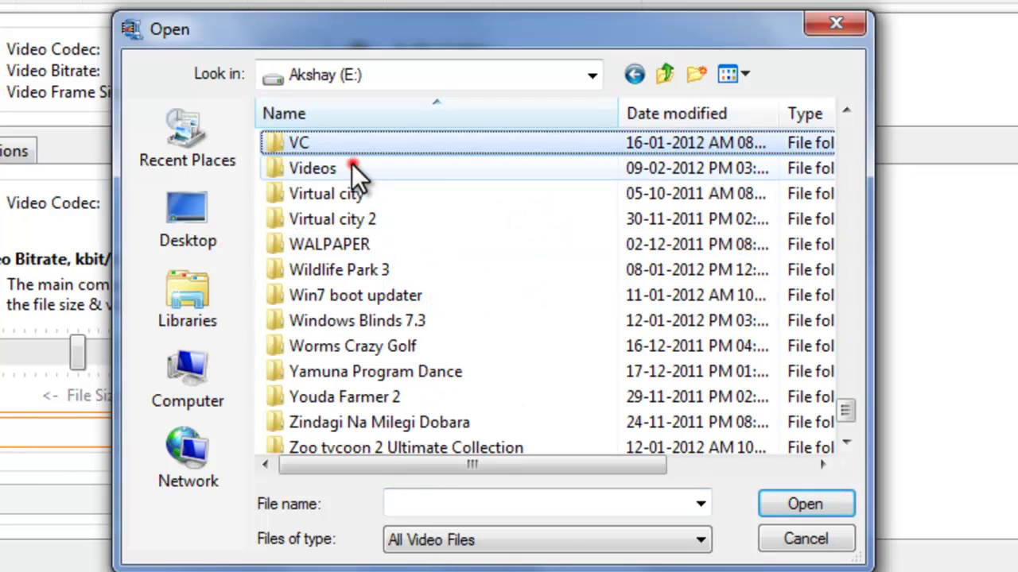
double_click(352, 168)
left_click(845, 151)
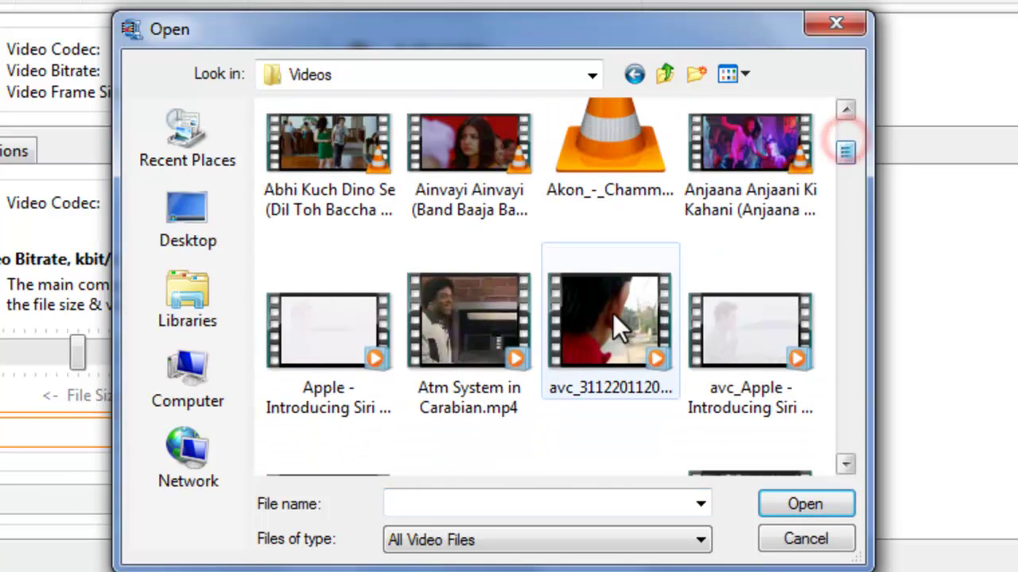
left_click(343, 390)
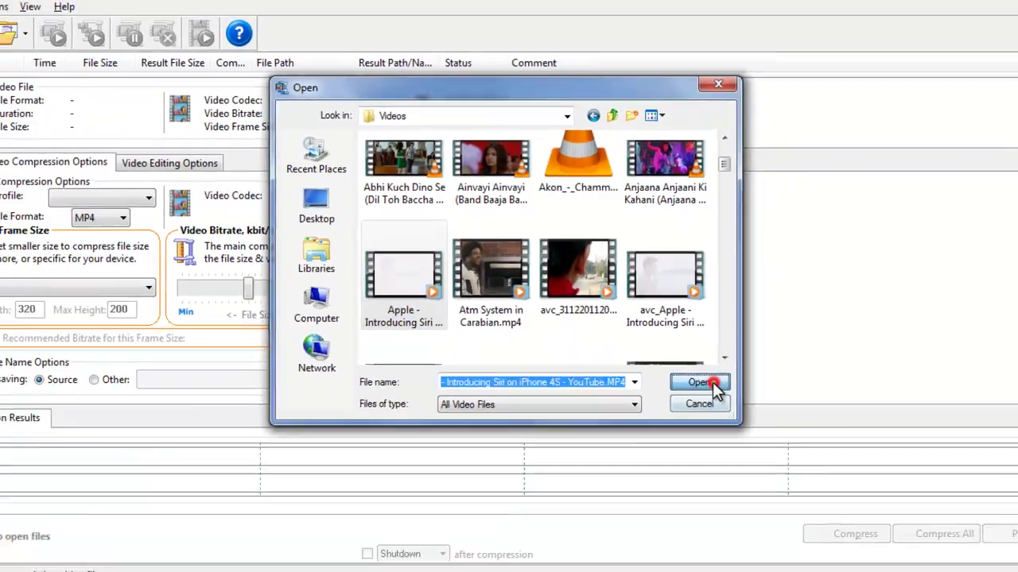
left_click(805, 504)
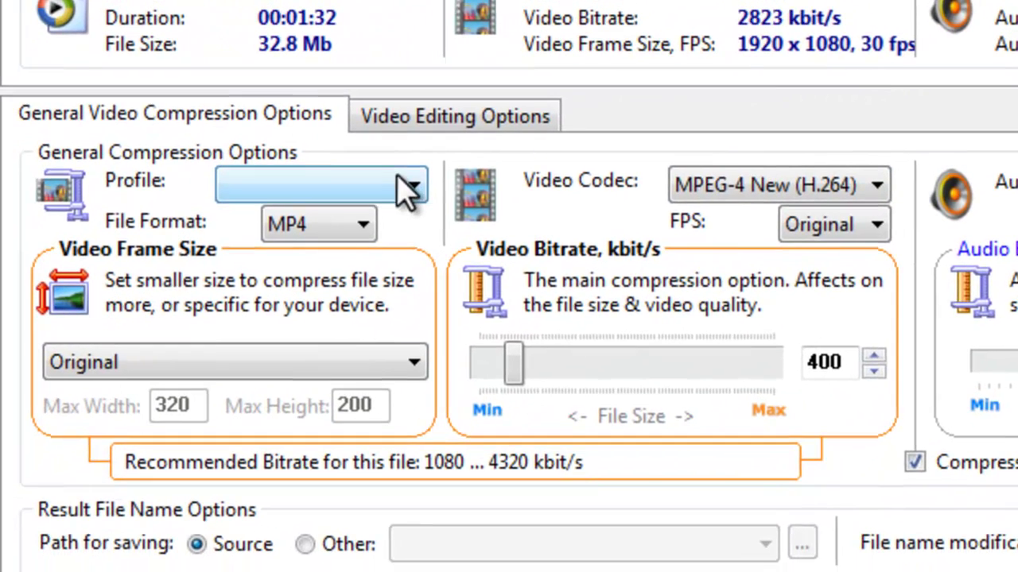
left_click(412, 187)
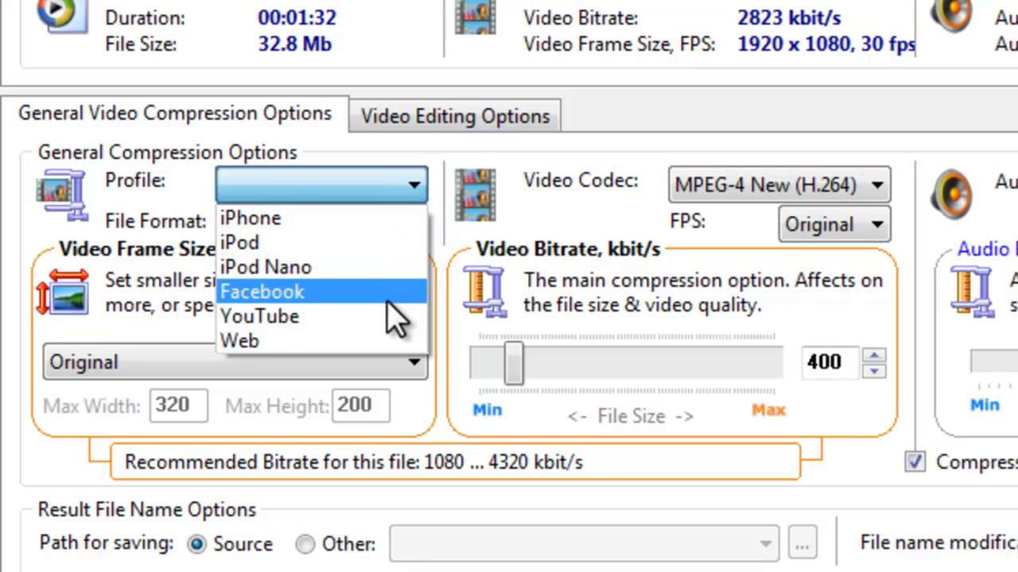
left_click(414, 190)
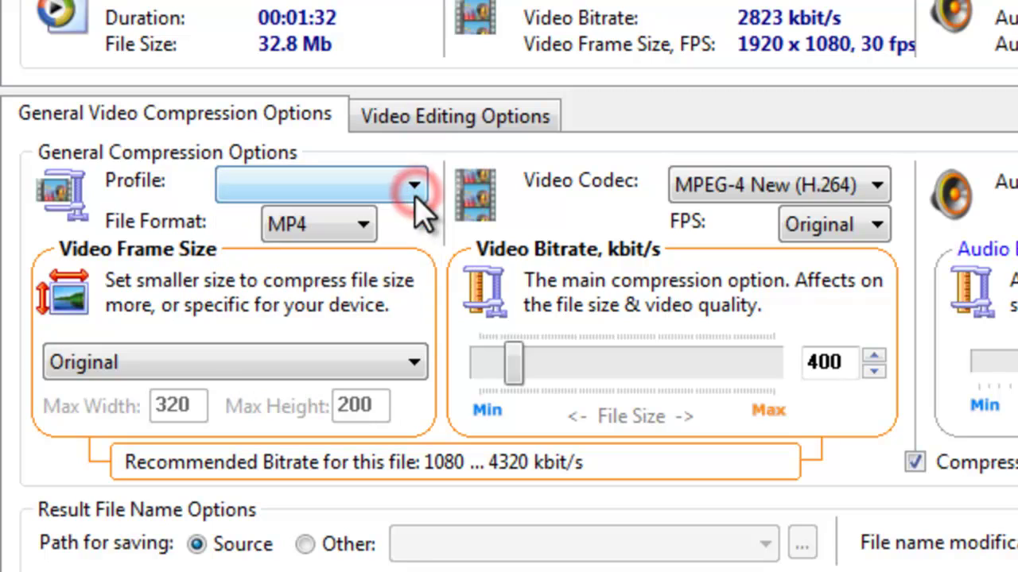
left_click(363, 228)
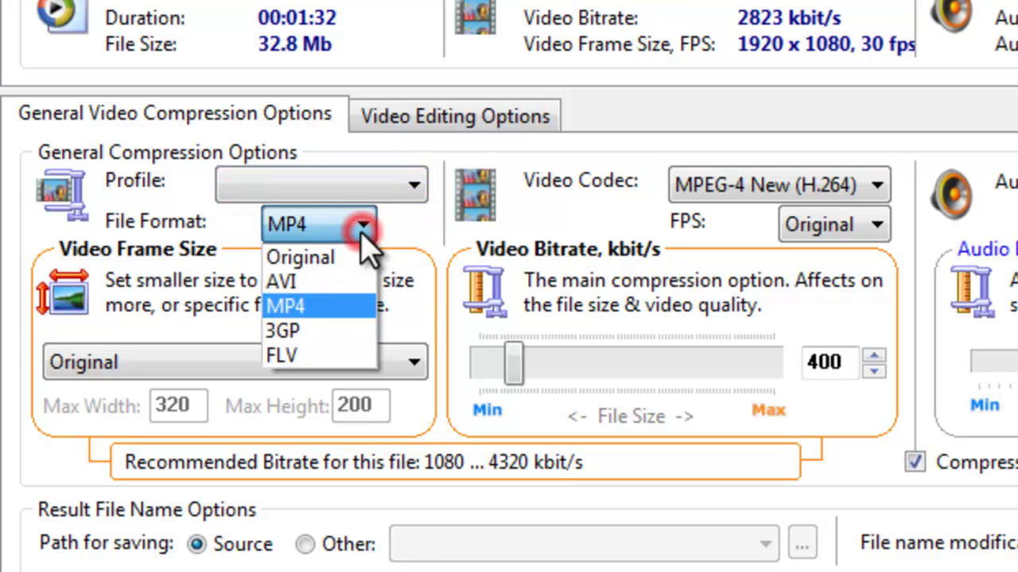
left_click(363, 228)
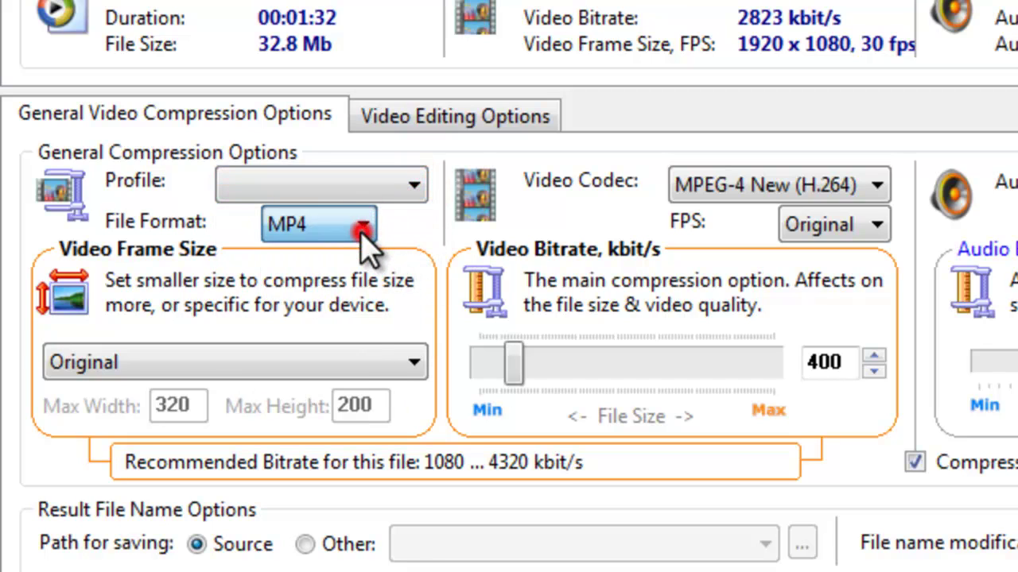
left_click(405, 370)
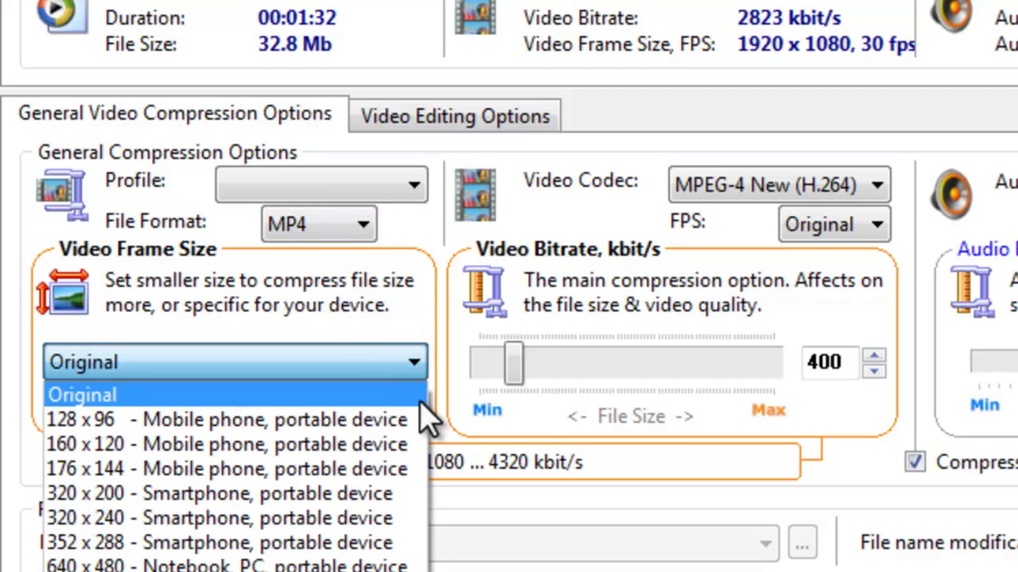
left_click(408, 354)
key("Down")
key("Up")
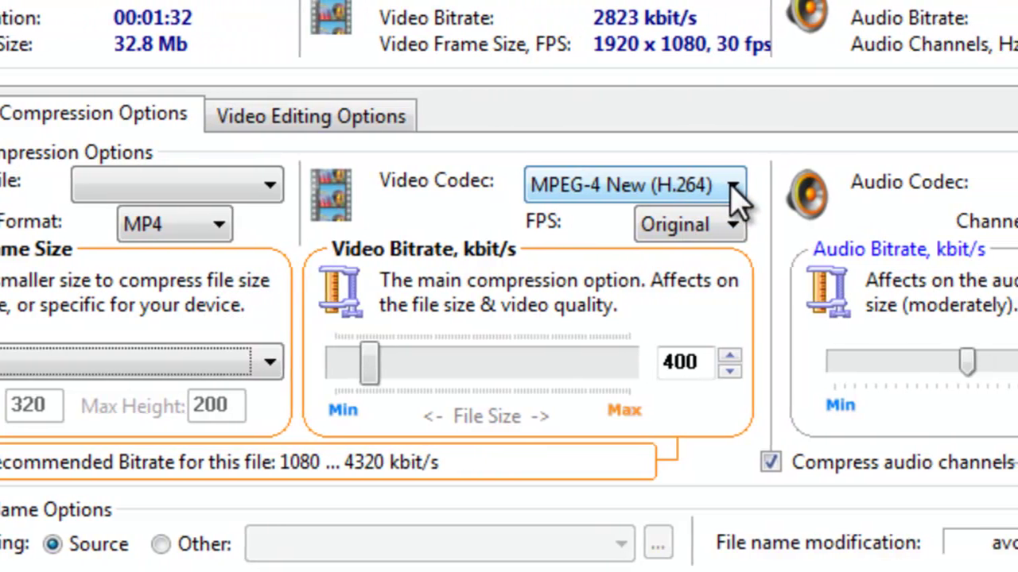
left_click(876, 185)
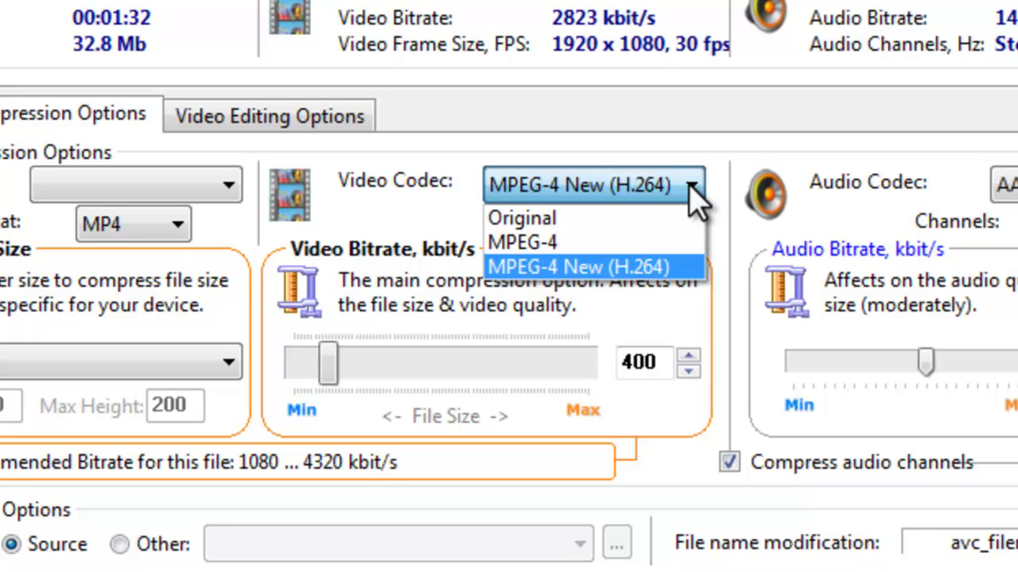
left_click(690, 180)
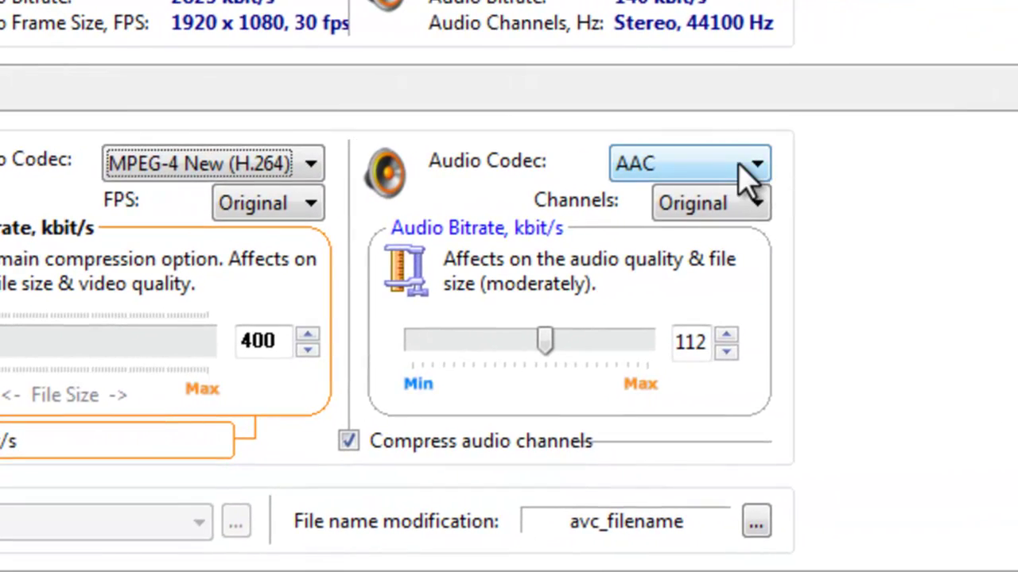
left_click(751, 165)
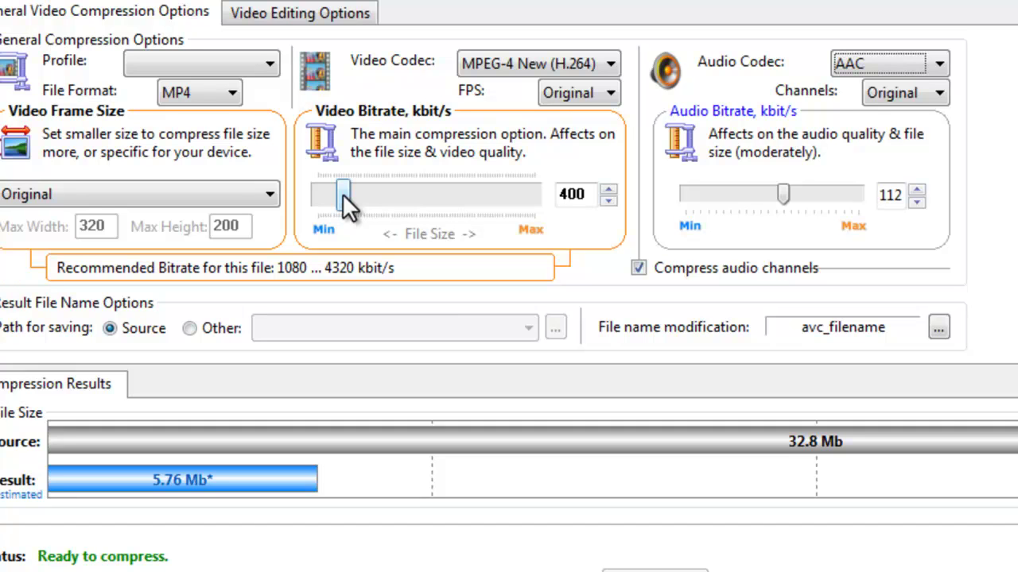
Step: Set video bitrate to 1934 kbit/s and audio bitrate to 133 kbit/s for a 23.0 Mb estimate
left_click_drag(342, 194, 394, 198)
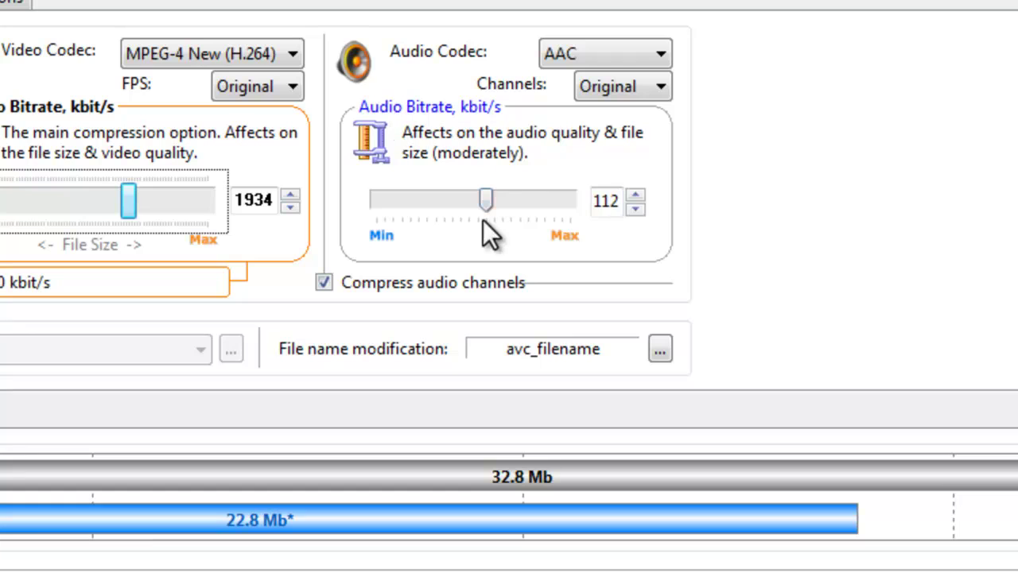
left_click_drag(484, 201, 506, 205)
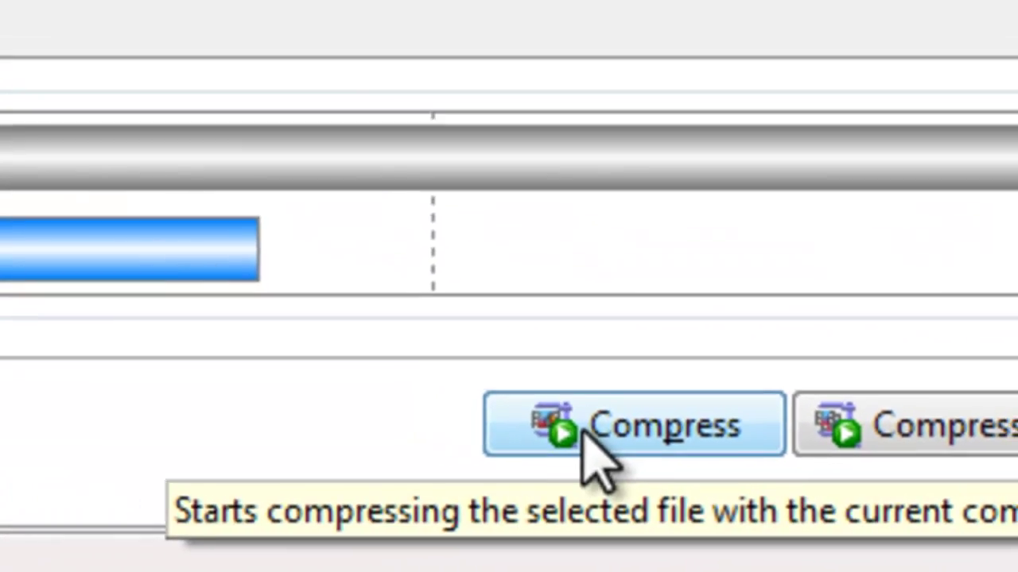
Step: Compress the loaded Siri video, reducing it from 32.8 Mb to 19.0 Mb
left_click(537, 417)
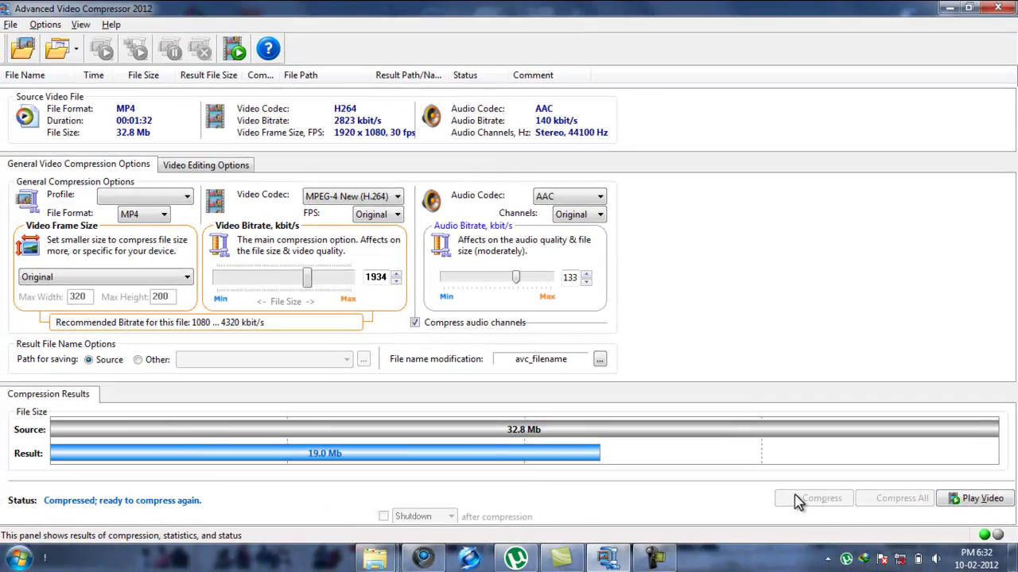
Step: Close the compressor and view the original Siri video's properties showing 32.7 MB
left_click(995, 9)
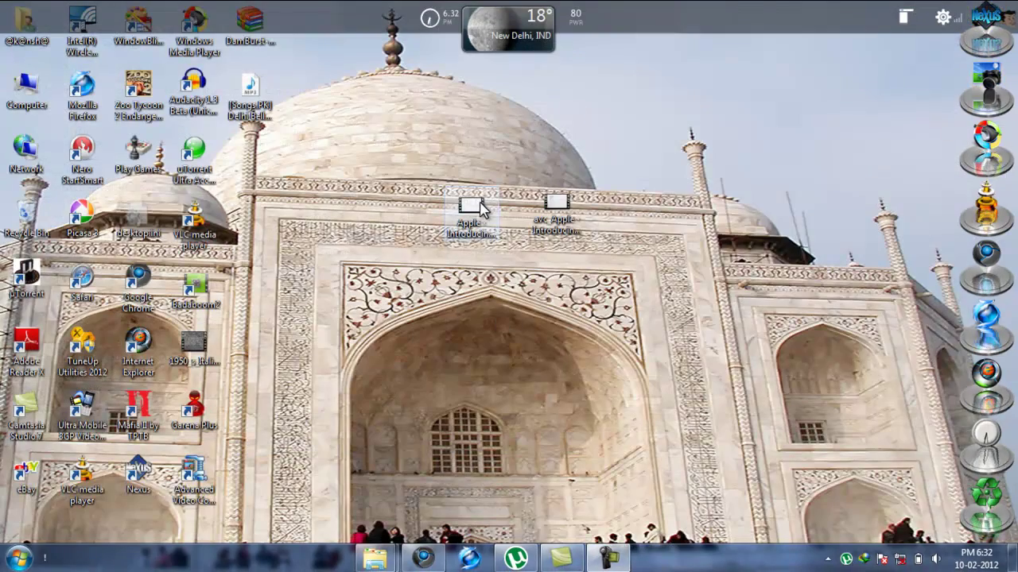
left_click(479, 207)
right_click(477, 225)
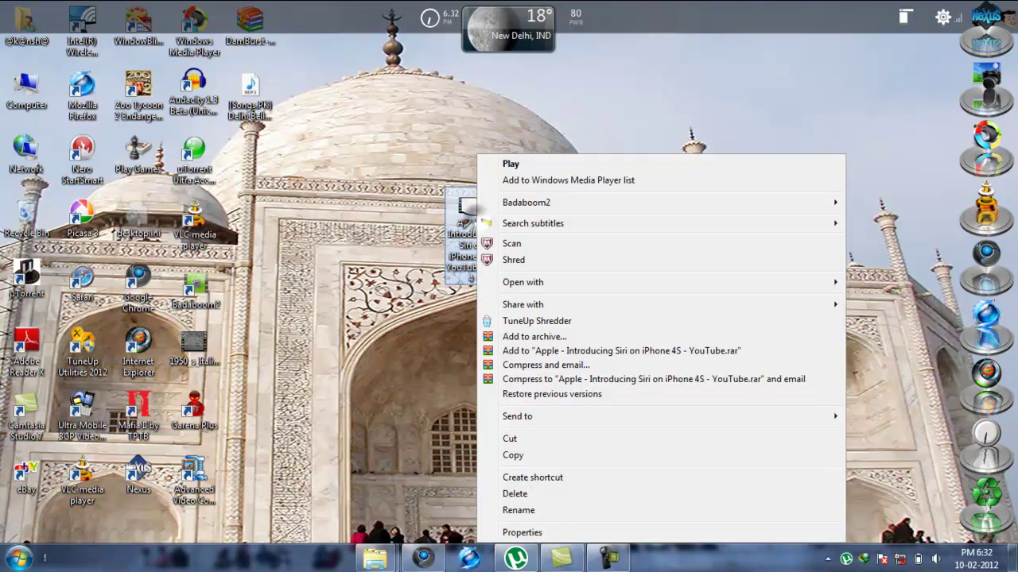
left_click(530, 534)
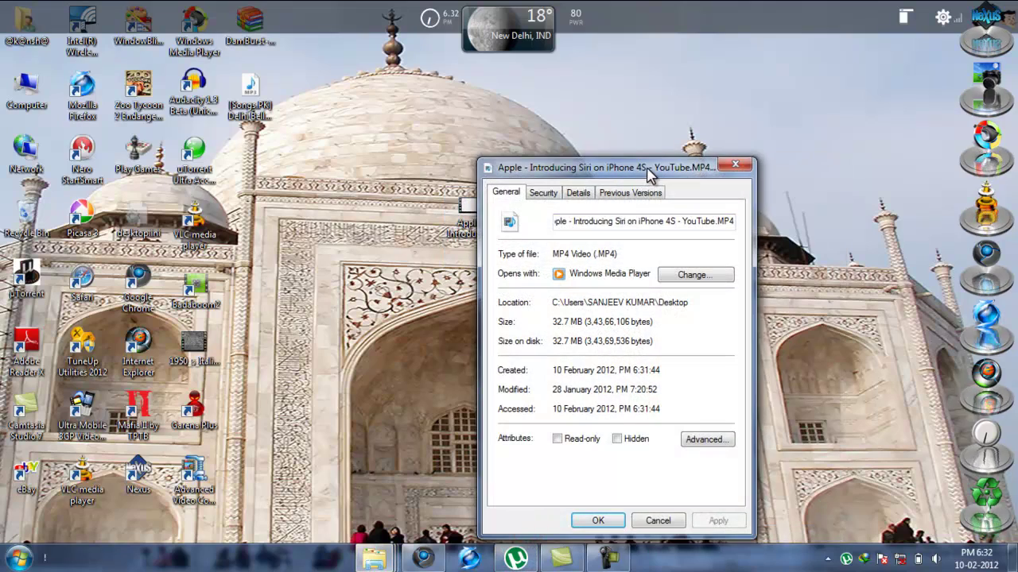
left_click_drag(648, 175, 414, 127)
Step: View the compressed avc_Apple video's properties showing 18.9 MB, then close the dialog
right_click(553, 225)
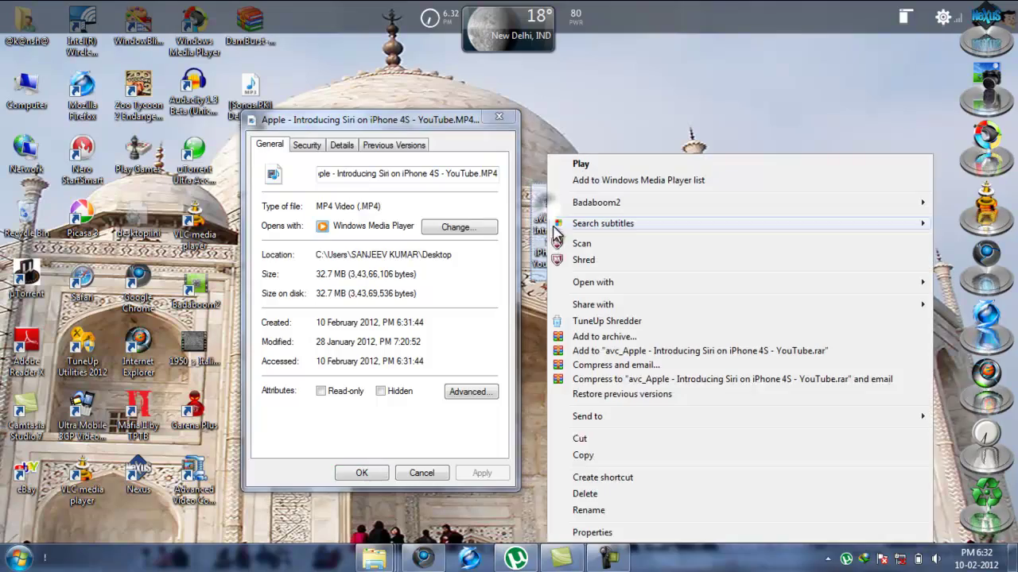
left_click(588, 532)
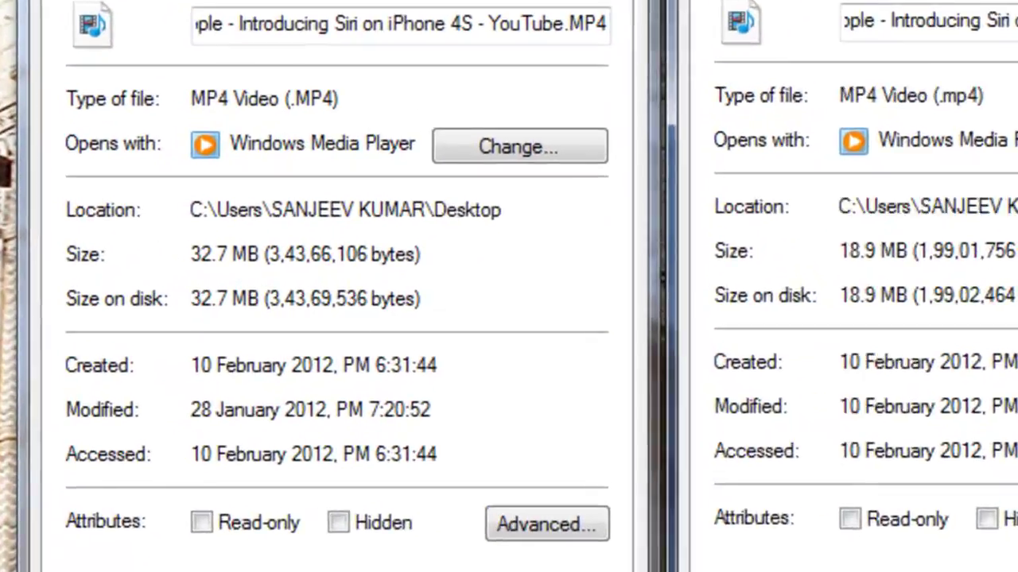
key("Escape")
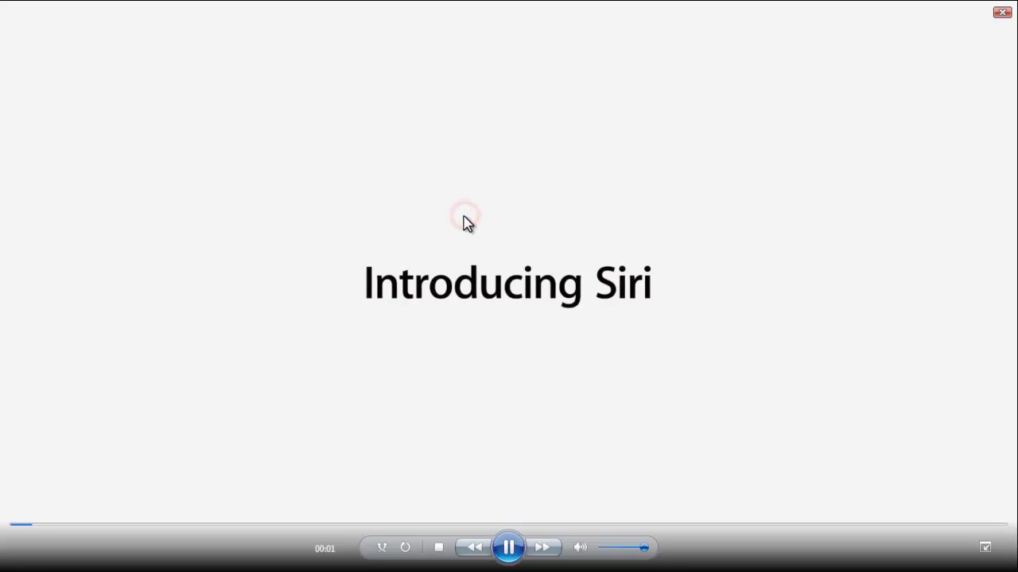
double_click(464, 217)
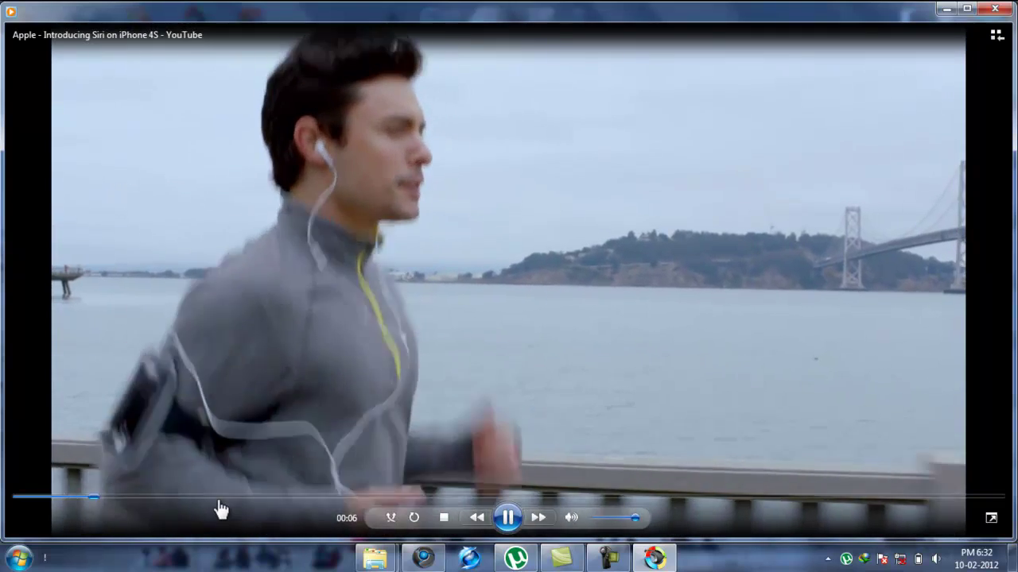
left_click(219, 502)
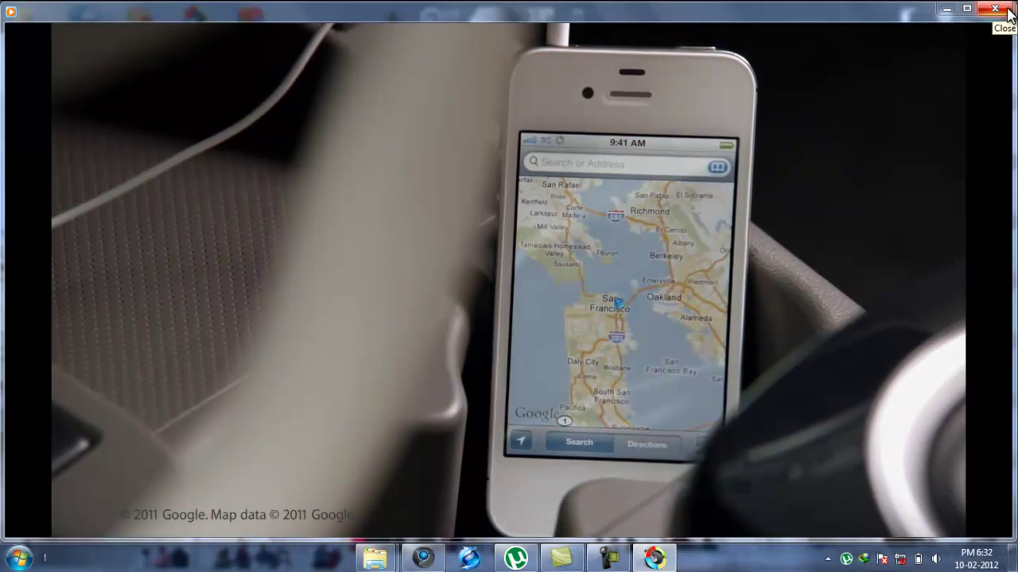
left_click(1005, 10)
double_click(548, 230)
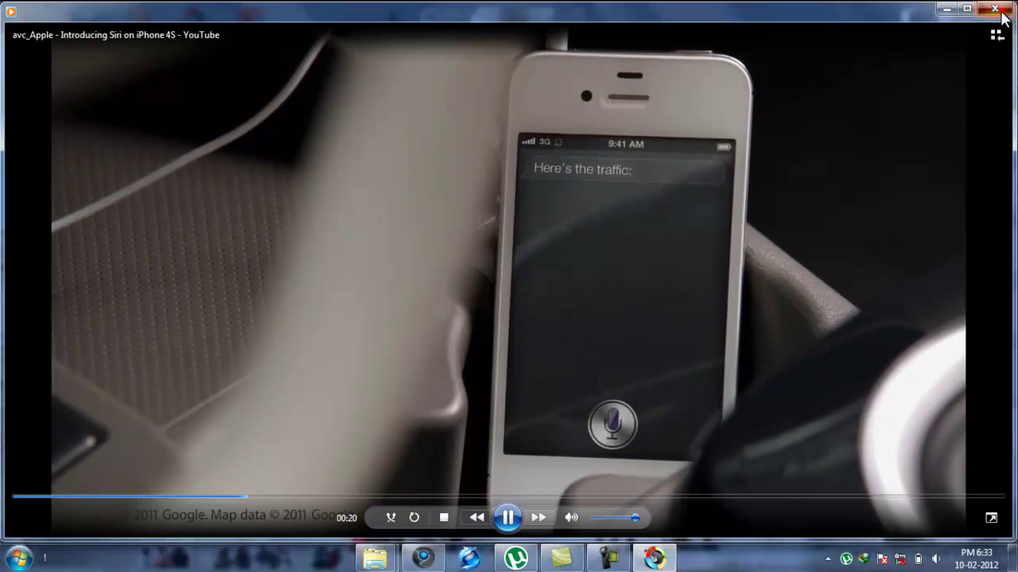
left_click(994, 9)
left_click(551, 238)
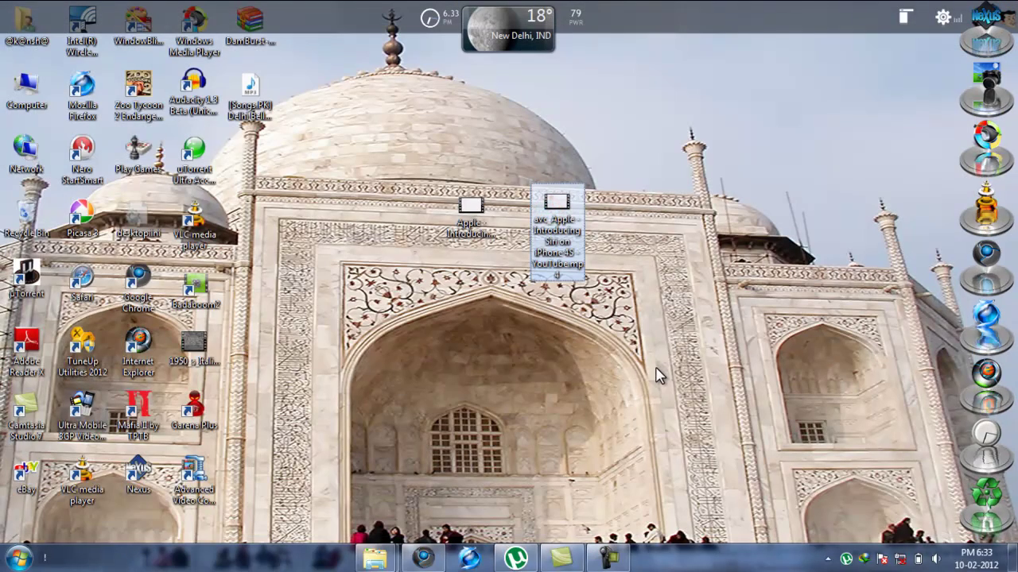